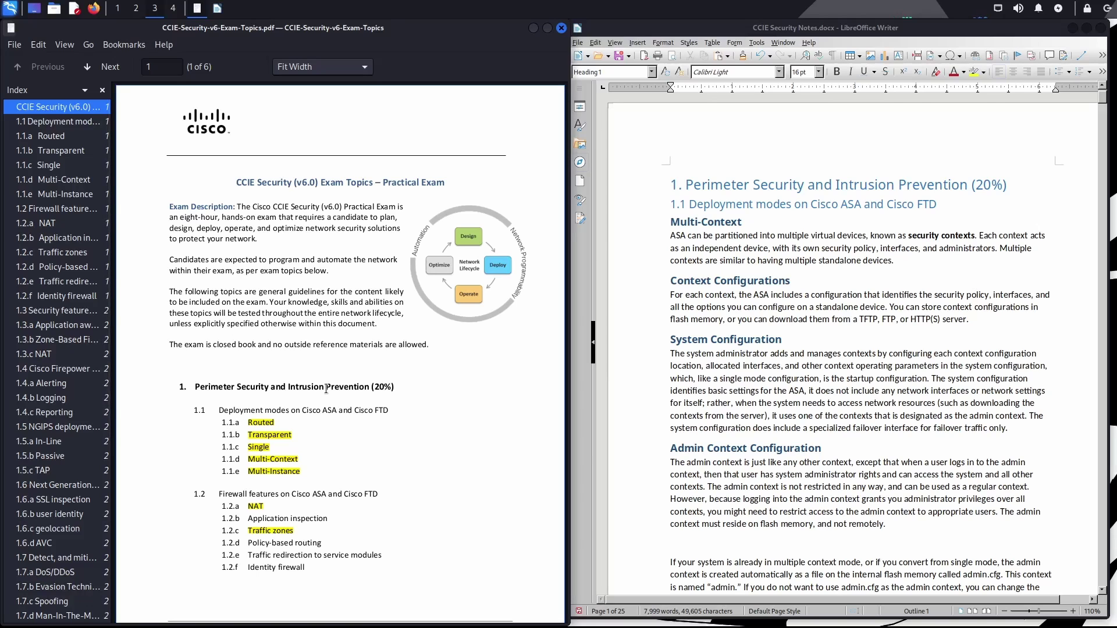
# Scroll the exam-topics PDF to page 3's Secure Connectivity and Segmentation (20%) topics, then return to the Writer notes
pyautogui.scroll(-4, 385, 407)
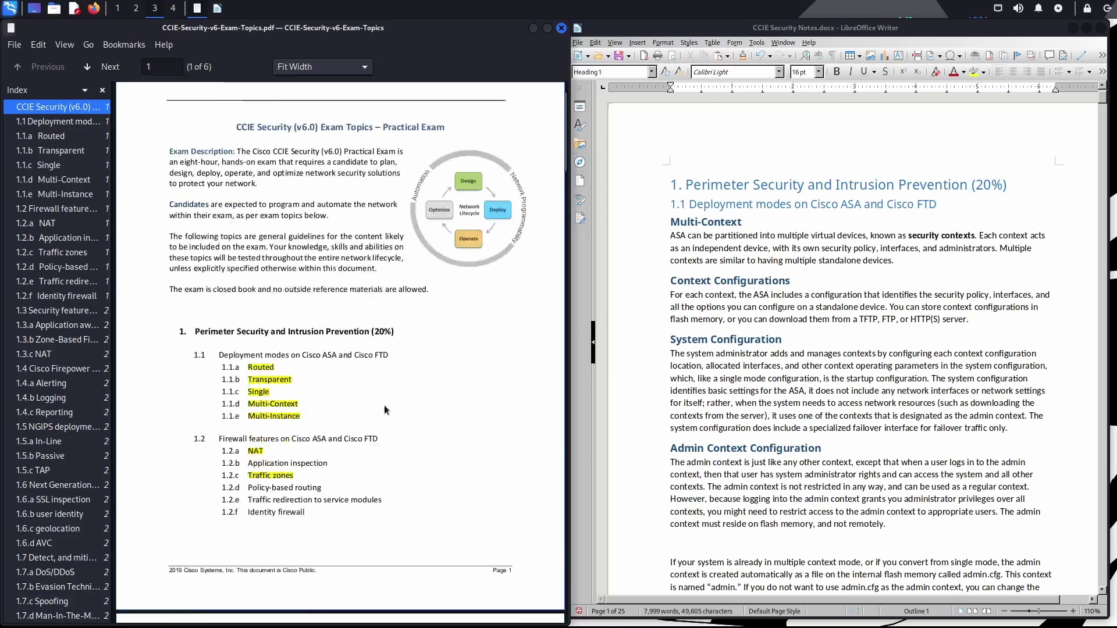
pyautogui.scroll(-20, 385, 408)
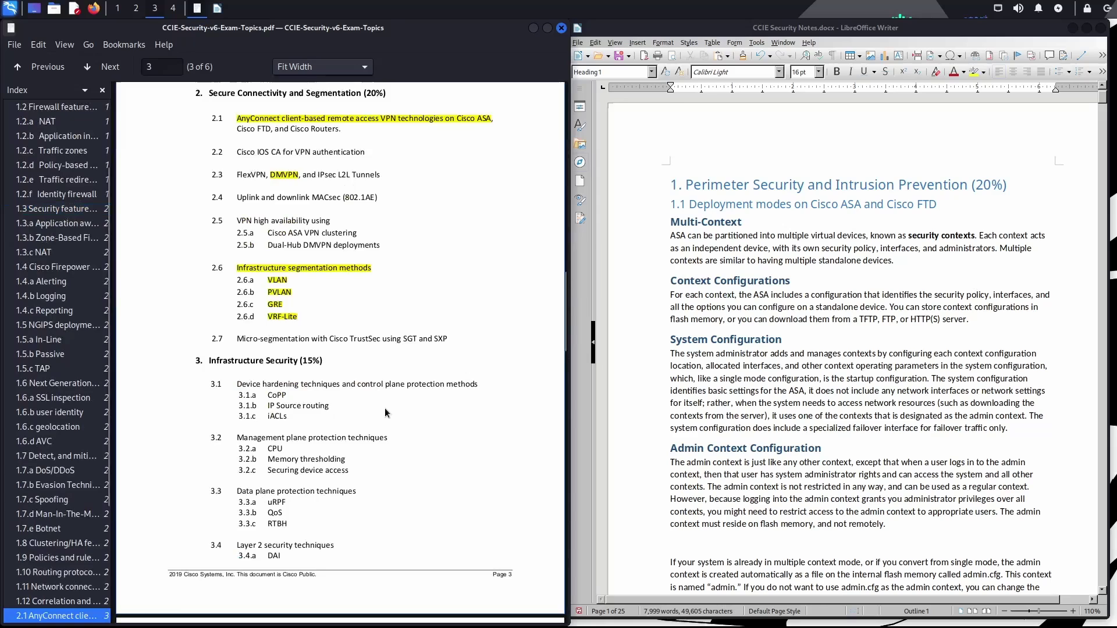
pyautogui.scroll(12, 386, 411)
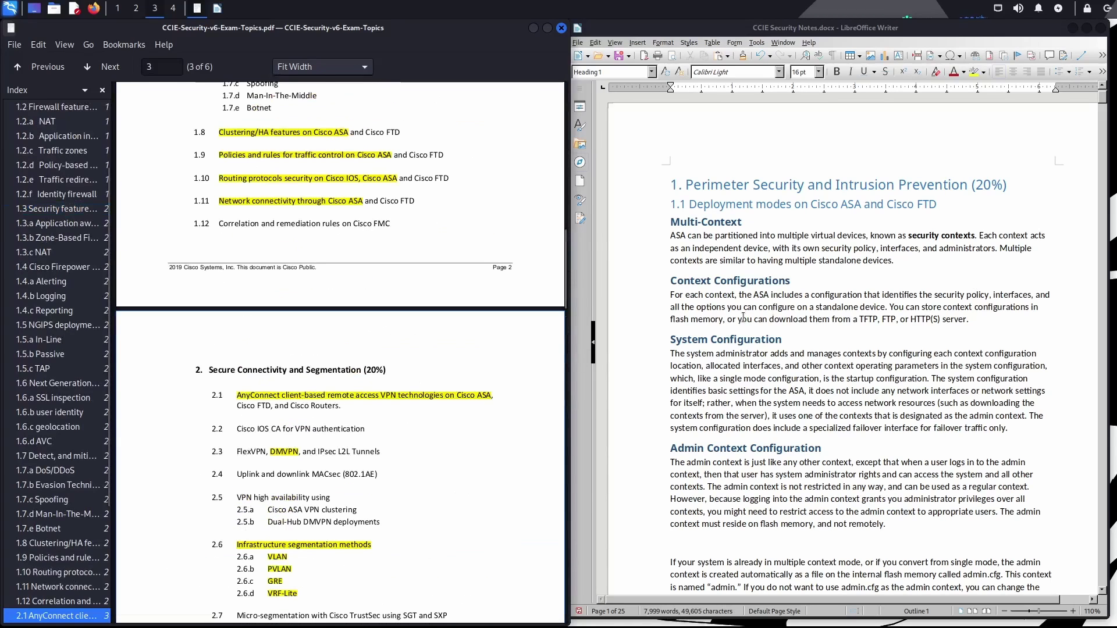
pyautogui.click(812, 283)
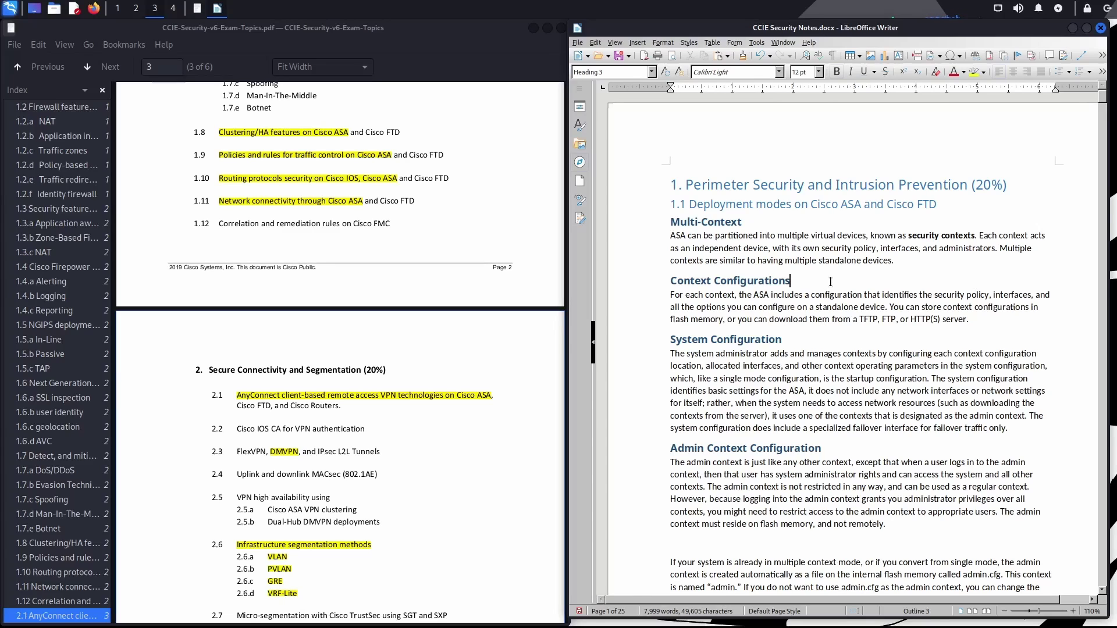
# Scroll the PDF back to page 1's Perimeter Security and Intrusion Prevention list, then reactivate the Writer notes
pyautogui.scroll(10, 449, 342)
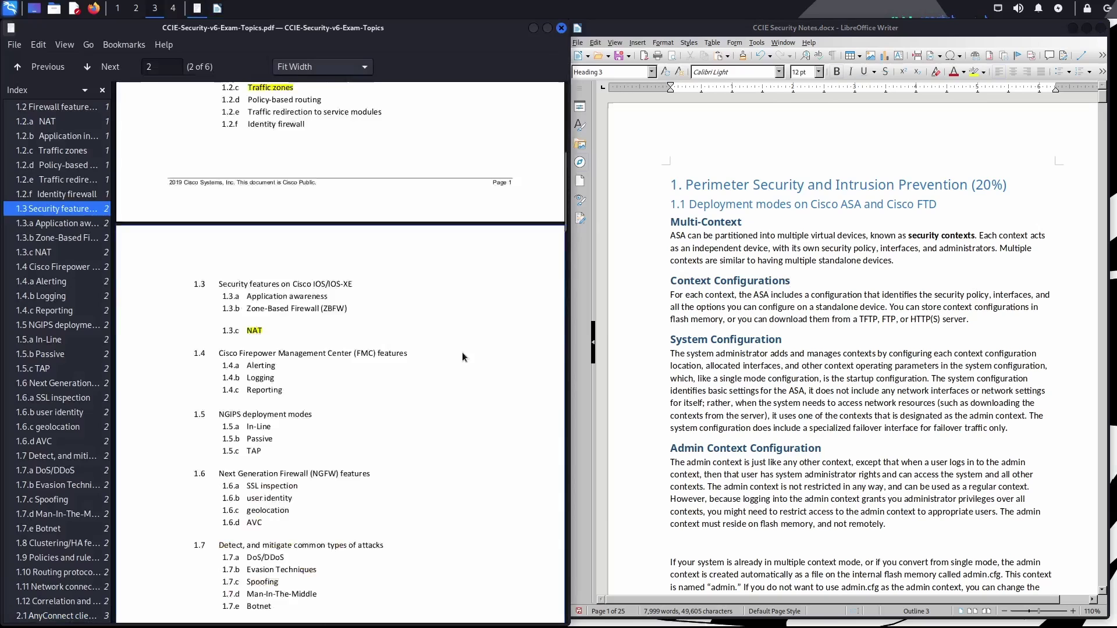
pyautogui.scroll(2, 475, 363)
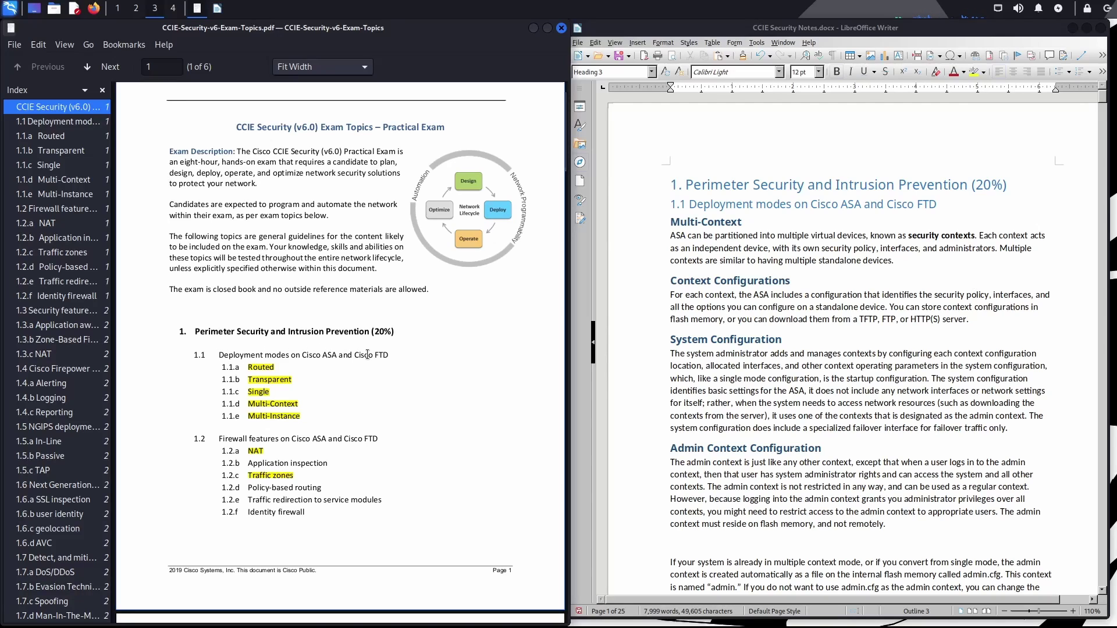
pyautogui.click(817, 281)
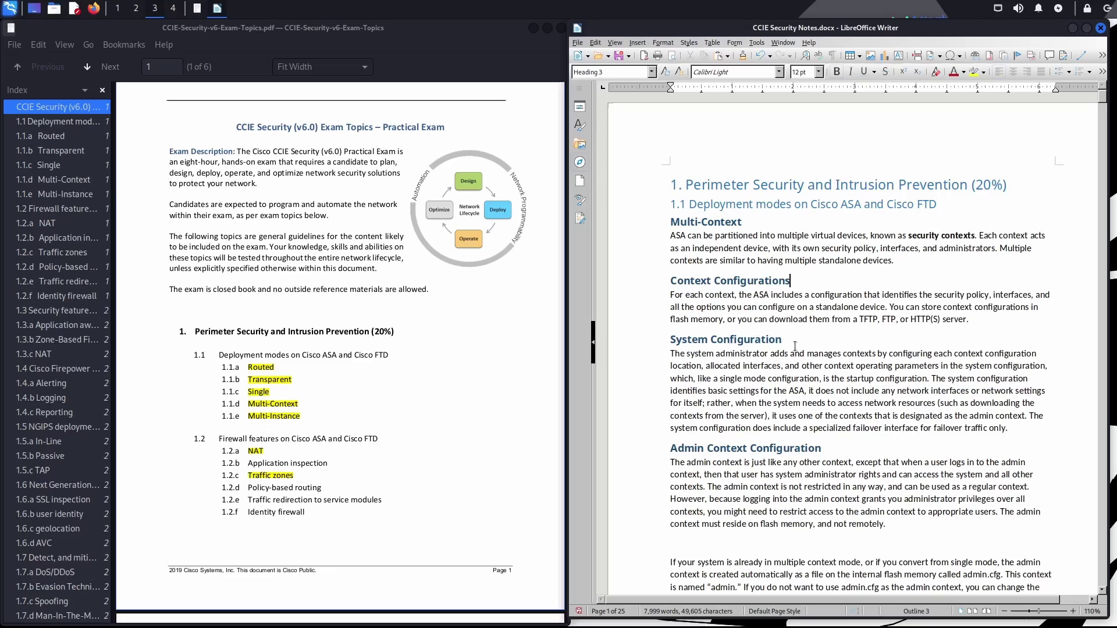
# Scroll the notes from Multi-Context past Management Interface Usage and Multi-Instance to 1.8 Clustering/HA
pyautogui.scroll(-1, 794, 346)
pyautogui.scroll(-3, 795, 346)
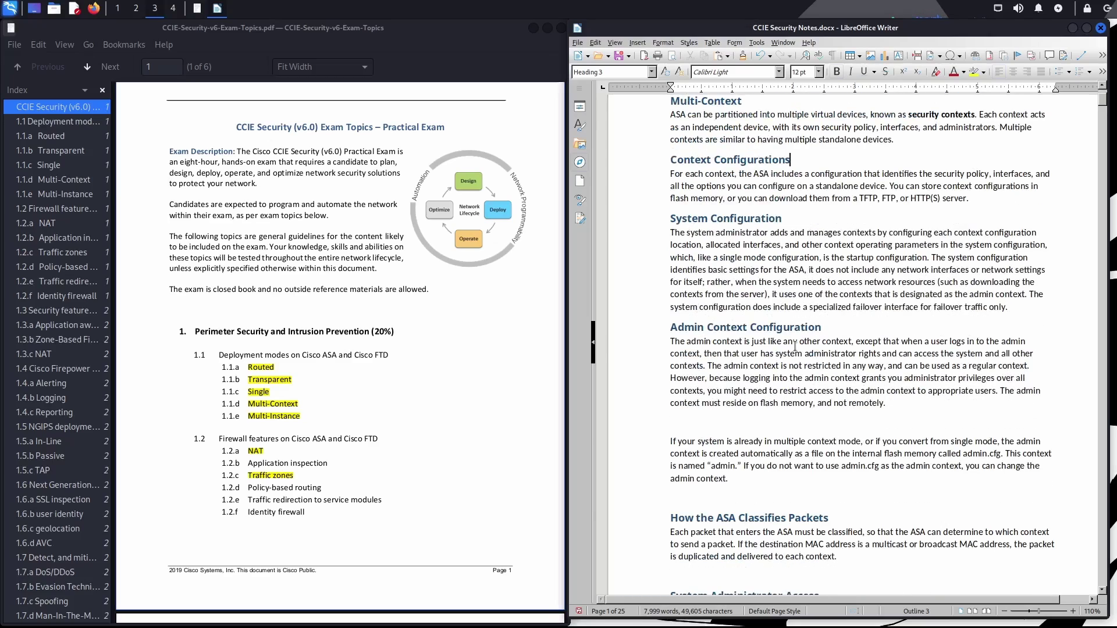
pyautogui.scroll(-3, 795, 346)
pyautogui.scroll(-12, 795, 346)
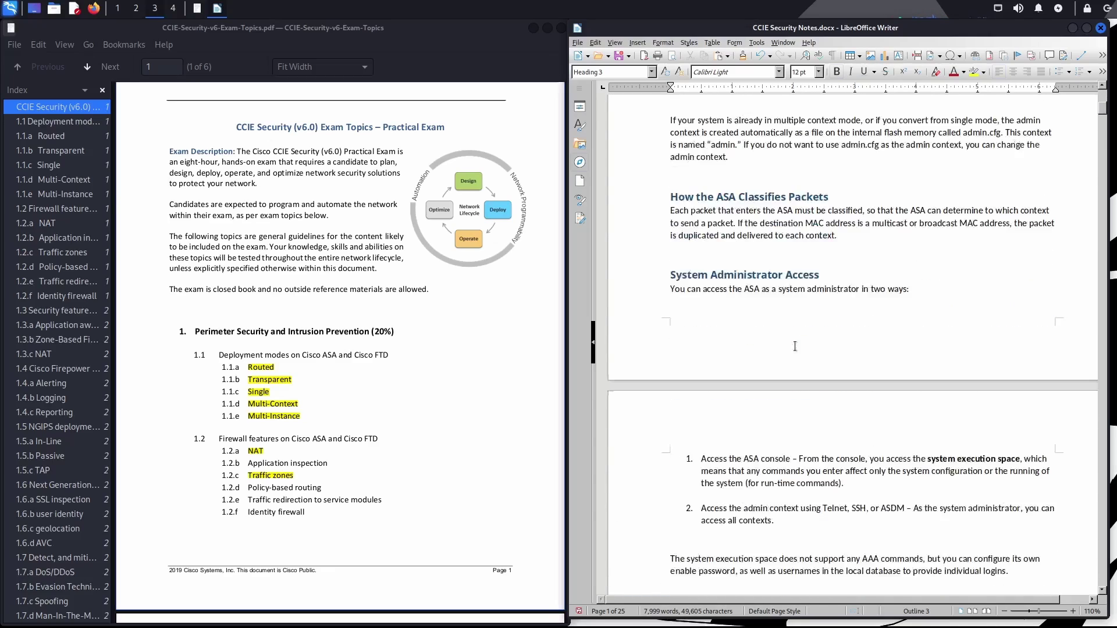
pyautogui.scroll(-9, 795, 346)
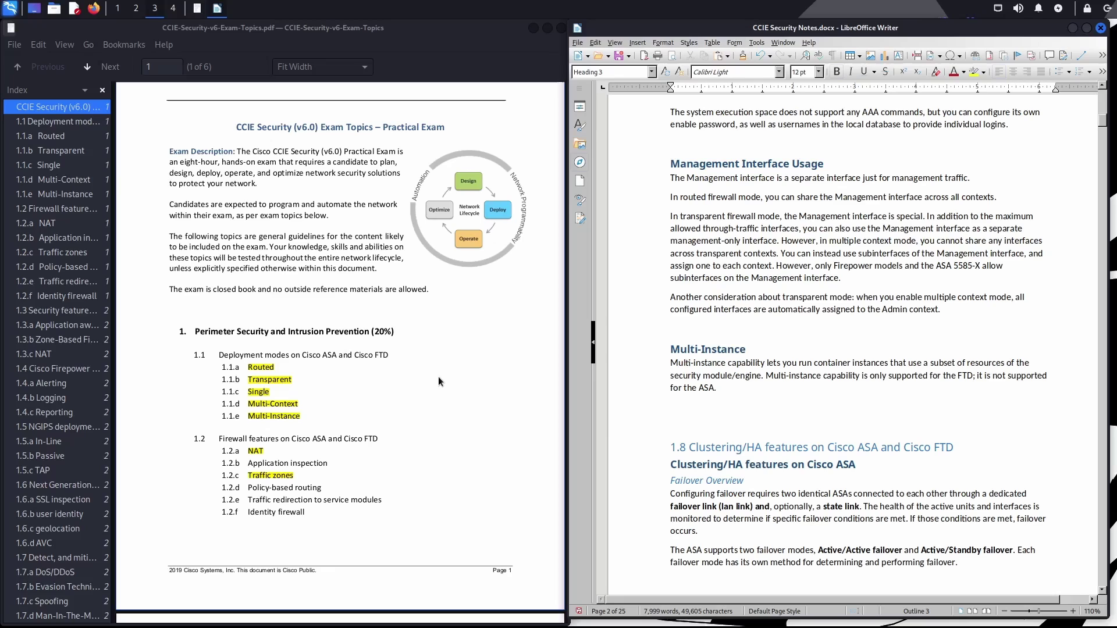
# Place the cursor after the Multi-Instance paragraph and scroll until 1.8 Clustering/HA features tops the page
pyautogui.click(721, 388)
pyautogui.scroll(-3, 718, 394)
pyautogui.scroll(-2, 719, 394)
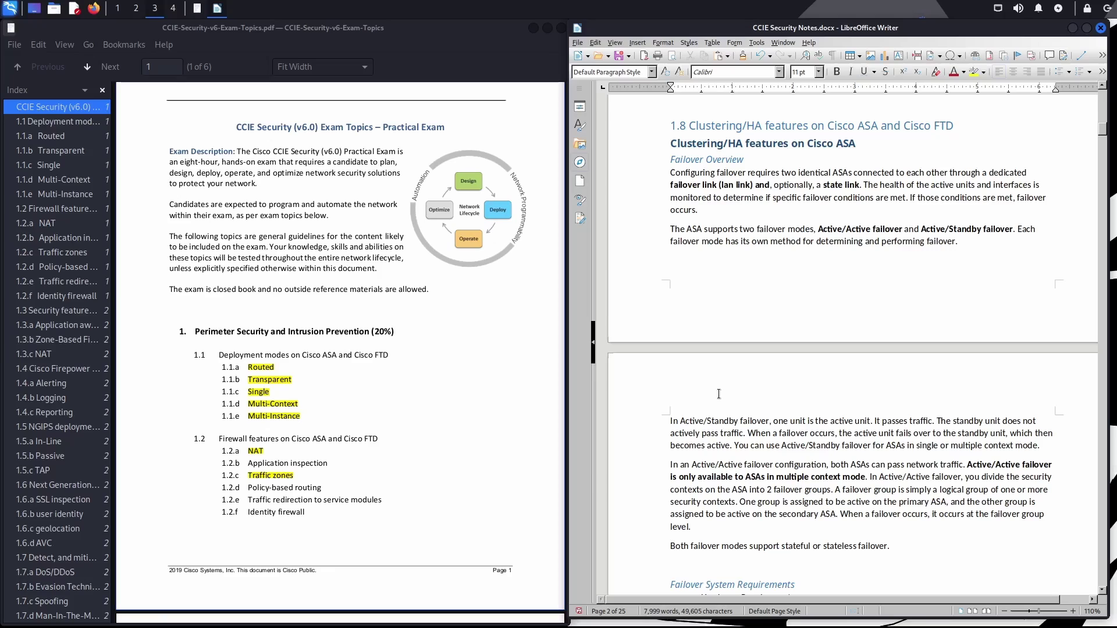
# Scroll through the failover sections to page 7's Configuring Active/Standby Failover primary-unit steps
pyautogui.scroll(-5, 719, 394)
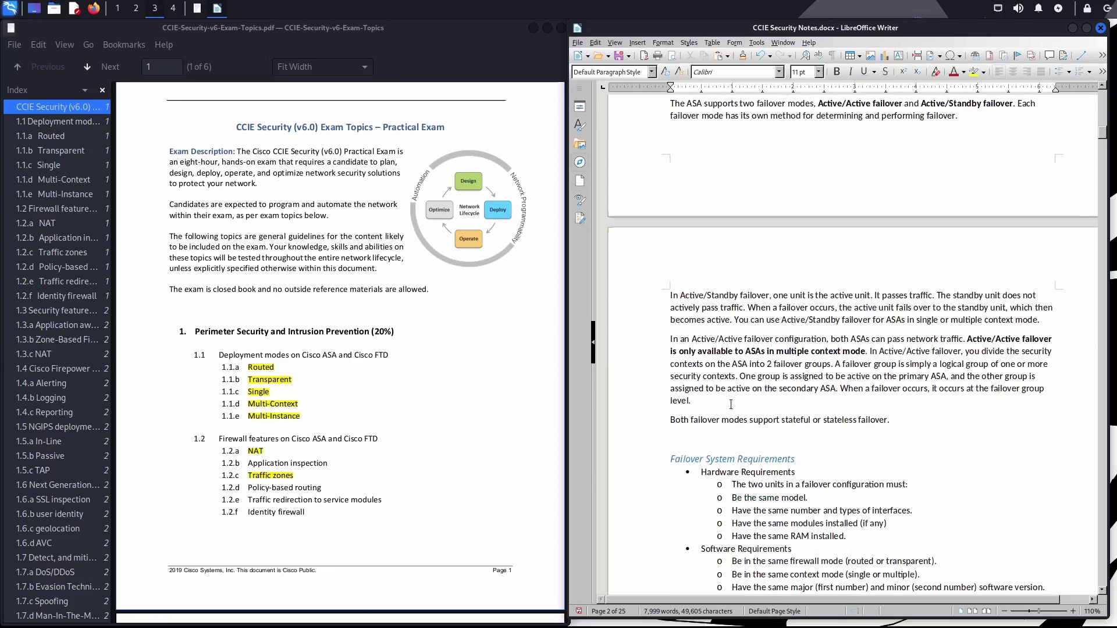
pyautogui.scroll(5, 770, 472)
pyautogui.scroll(-10, 770, 472)
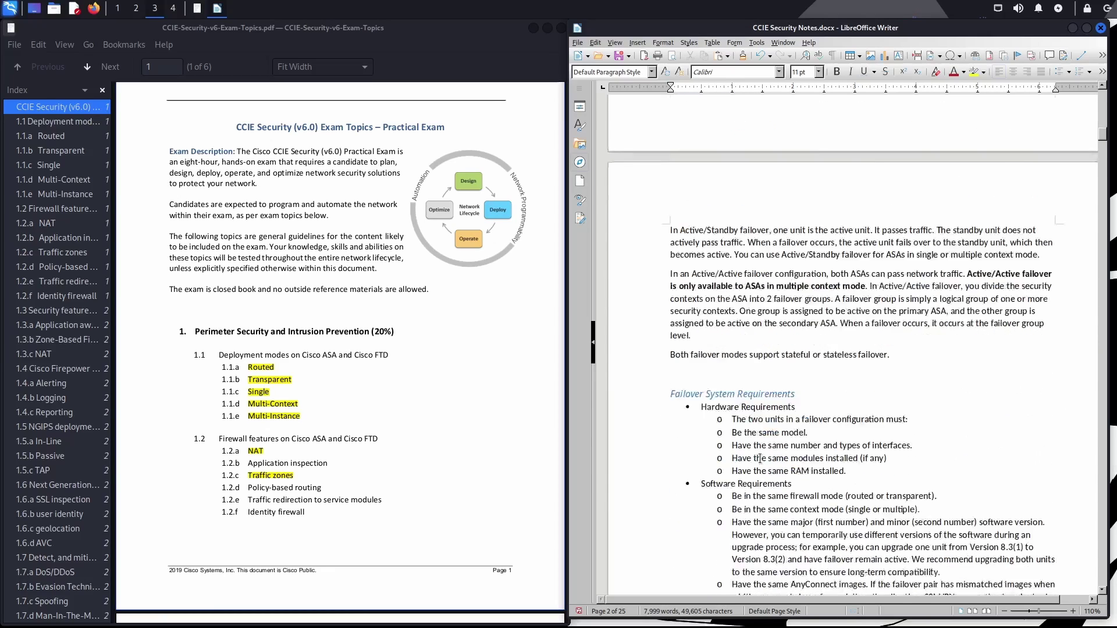
pyautogui.scroll(-12, 760, 458)
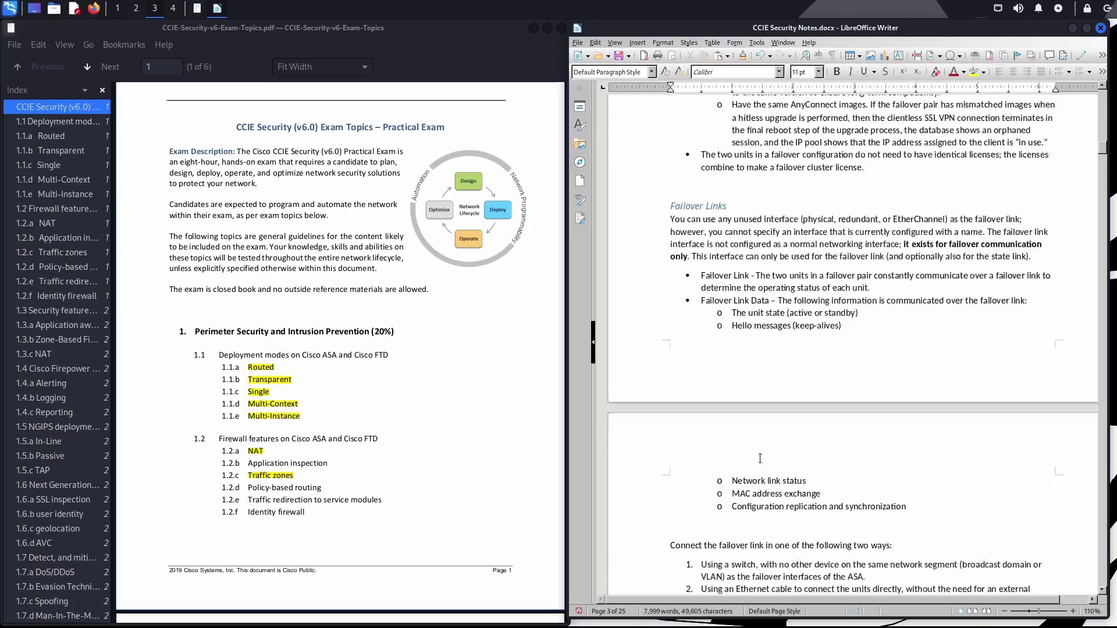
pyautogui.scroll(-18, 760, 459)
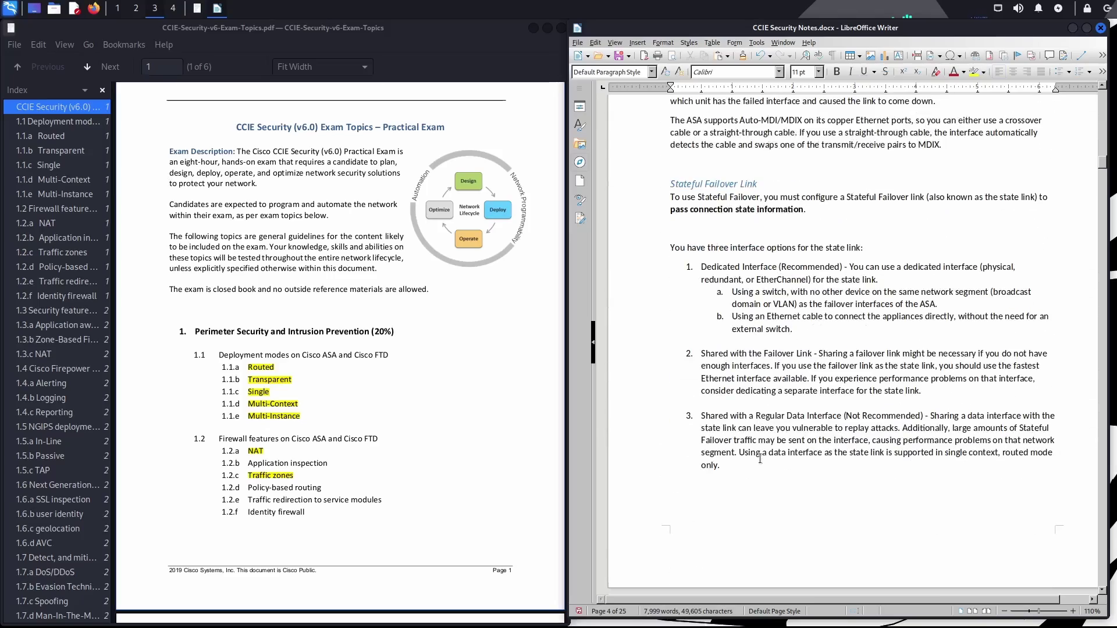
pyautogui.scroll(-15, 760, 459)
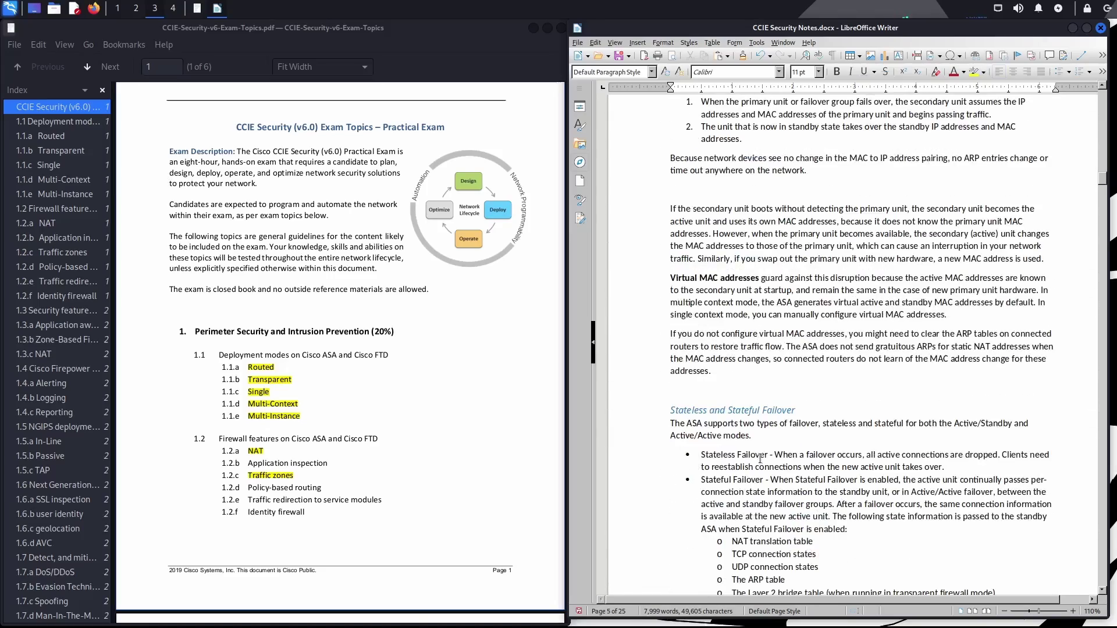
pyautogui.scroll(-15, 760, 459)
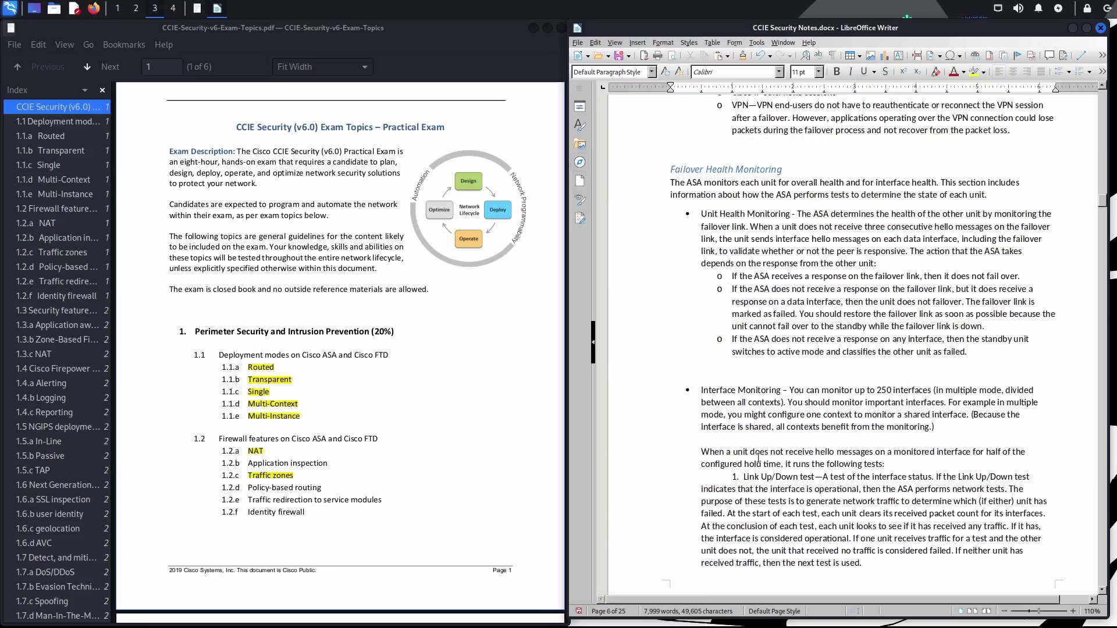
pyautogui.scroll(-18, 759, 458)
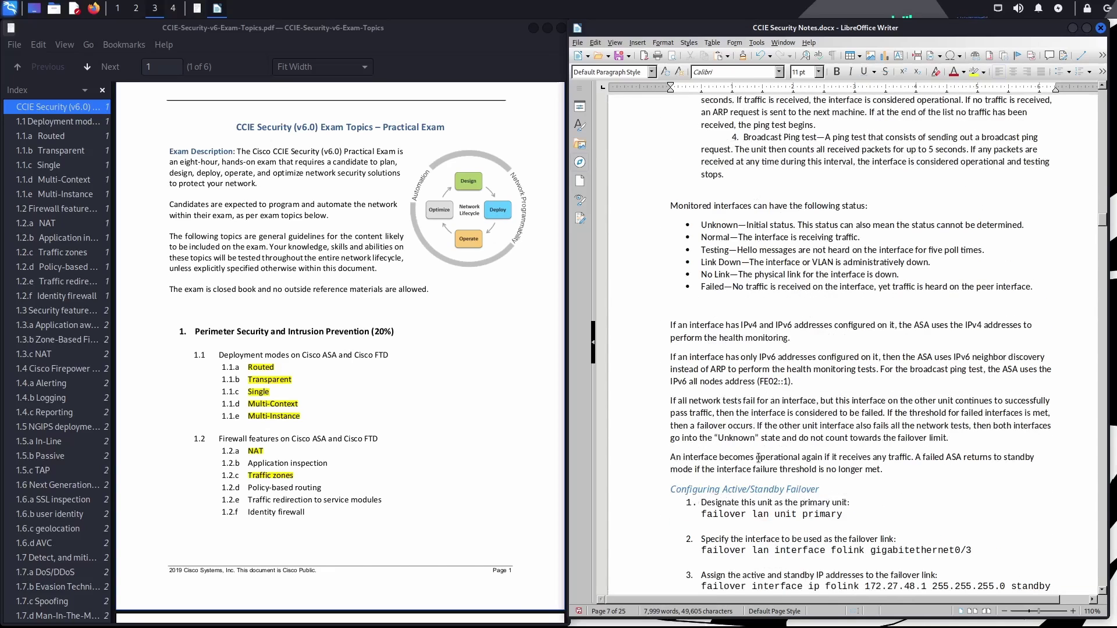
pyautogui.scroll(-2, 758, 458)
pyautogui.scroll(2, 759, 458)
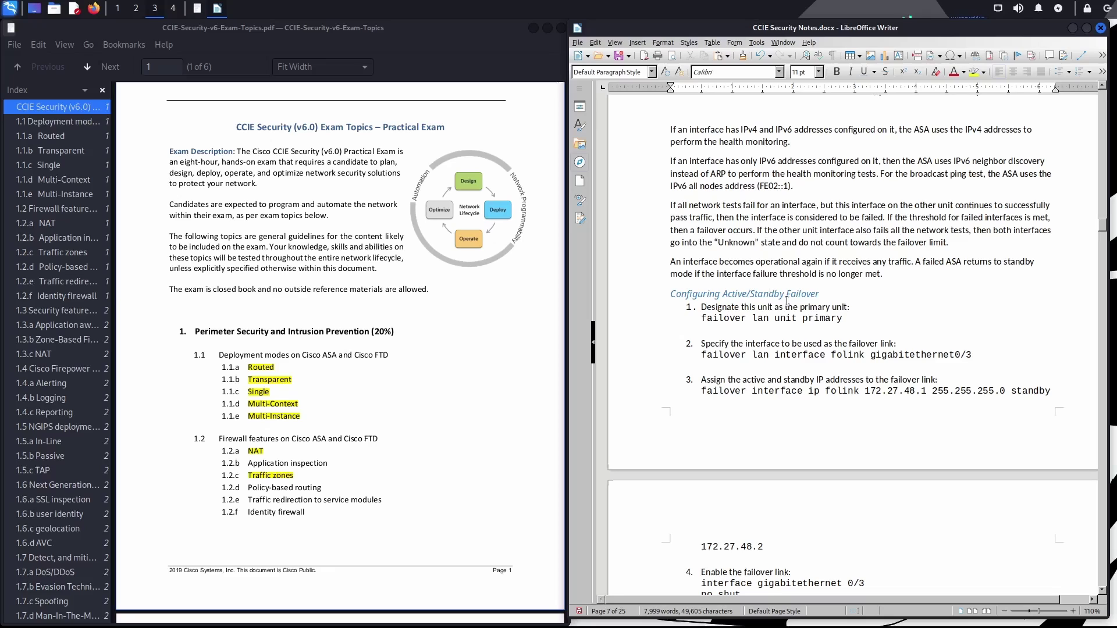
pyautogui.scroll(-3, 859, 446)
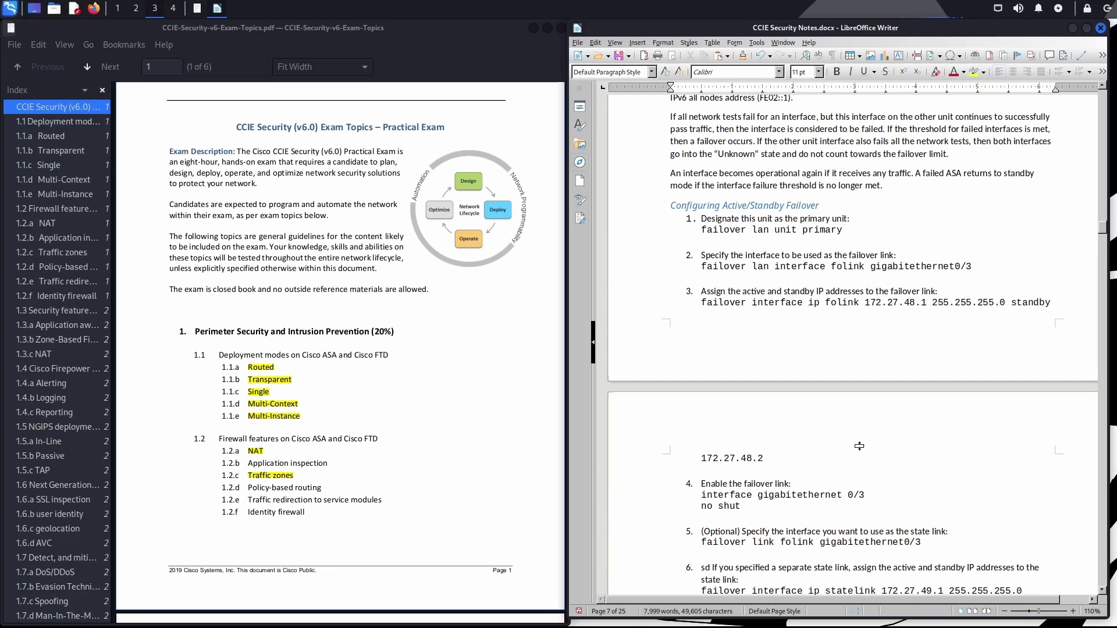
pyautogui.scroll(-1, 860, 446)
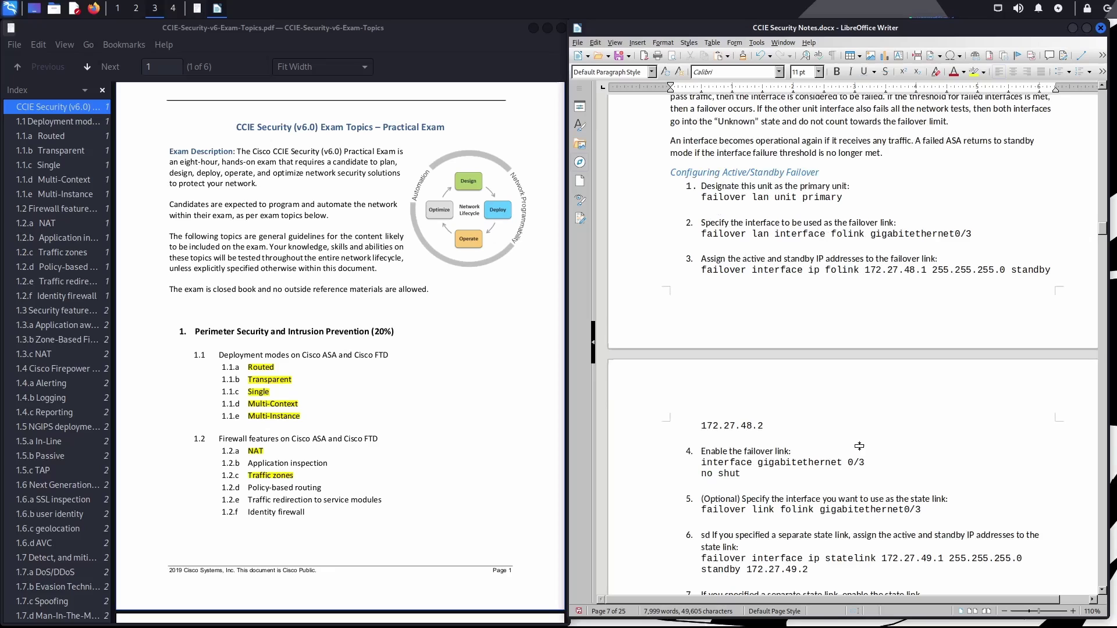
pyautogui.scroll(-2, 860, 446)
pyautogui.scroll(-3, 860, 446)
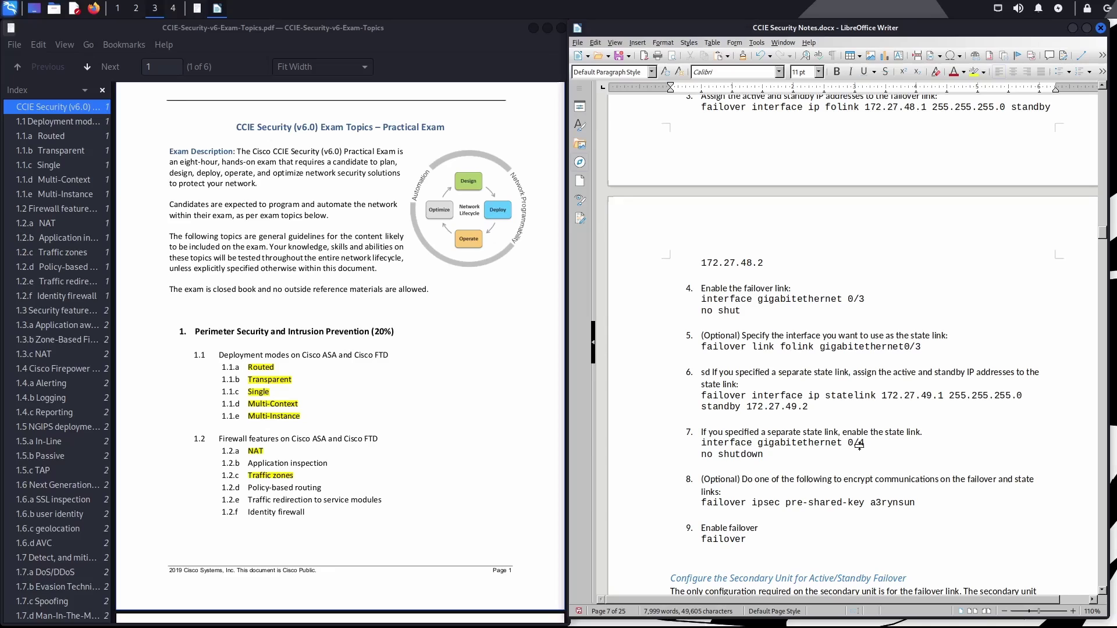
# Scroll from the ASA Cluster section to page 9's Master and Slave Unit Roles and Master Unit Election
pyautogui.scroll(-10, 853, 472)
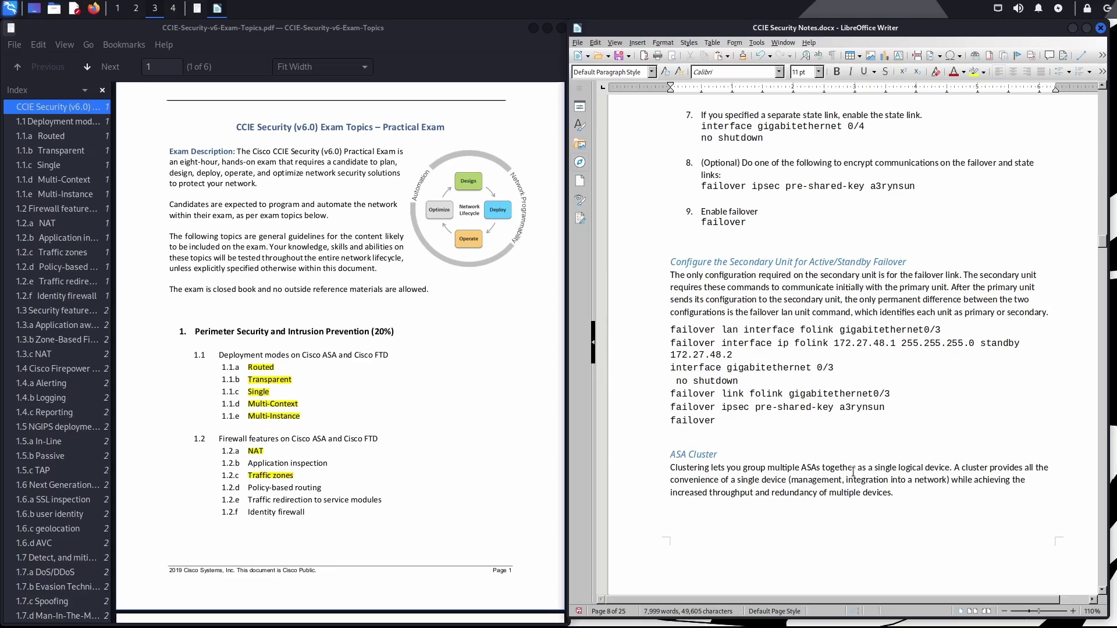
pyautogui.scroll(-10, 853, 472)
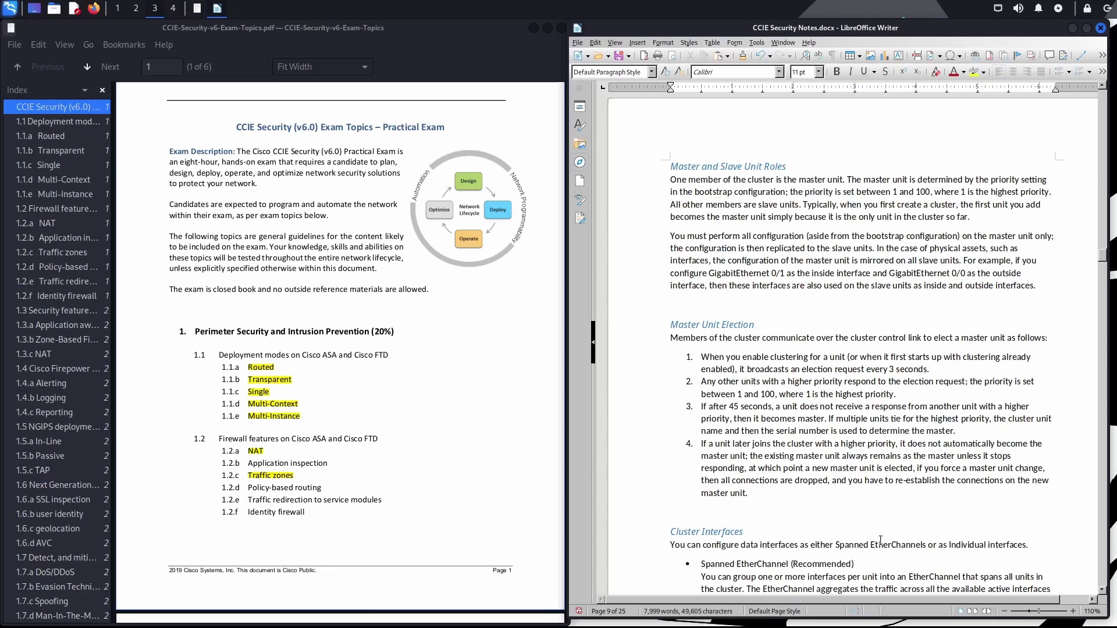